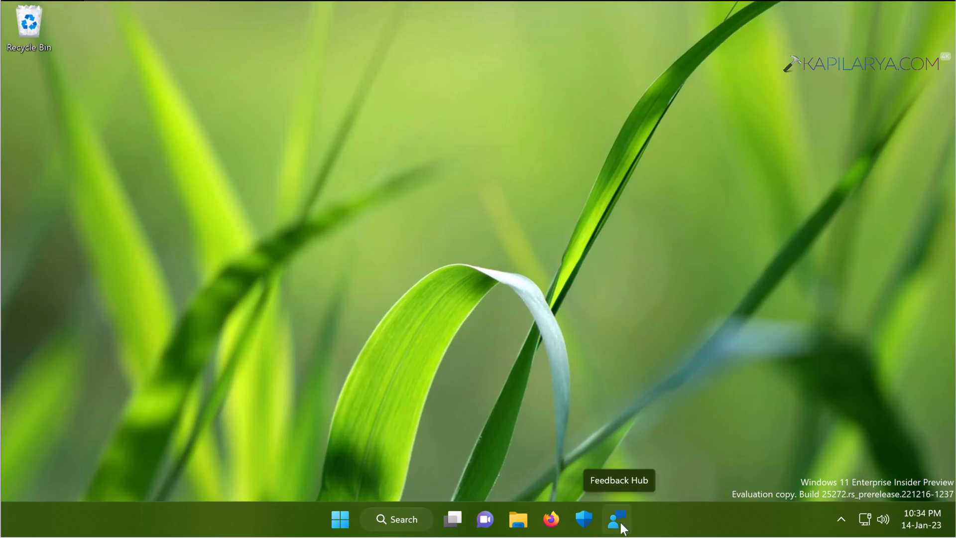
Launch Feedback Hub to confirm it opens, then close it.
left_click(621, 522)
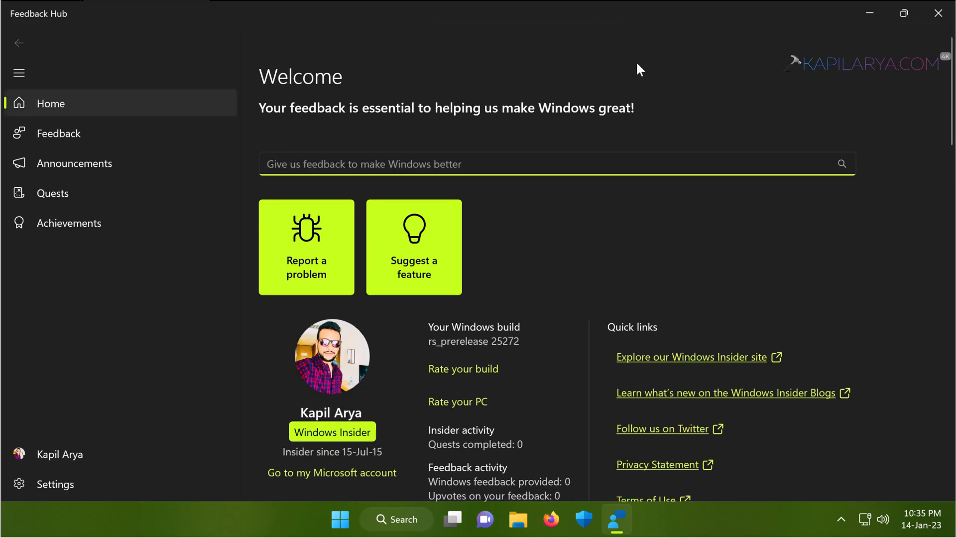
left_click(938, 13)
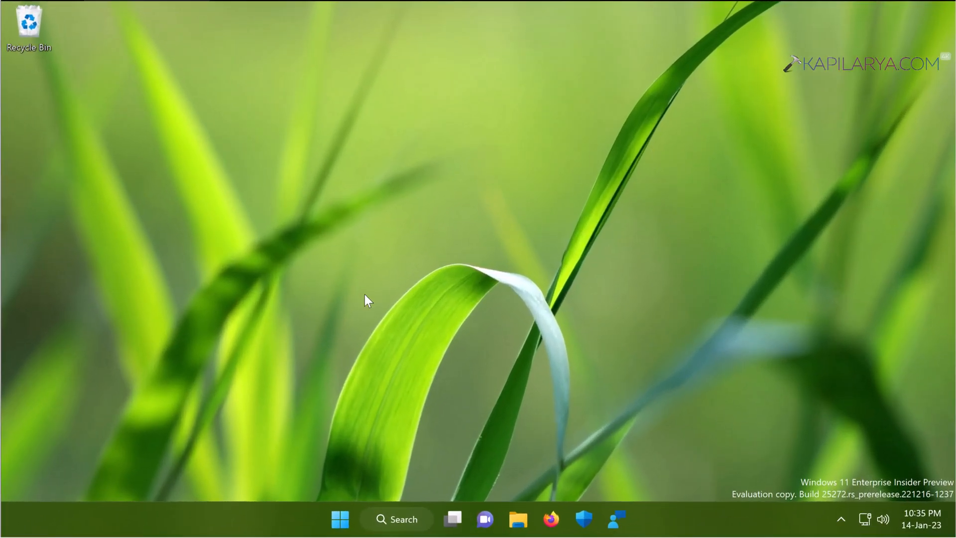
From the Win+X menu, go to Settings > Apps > Installed apps.
right_click(340, 523)
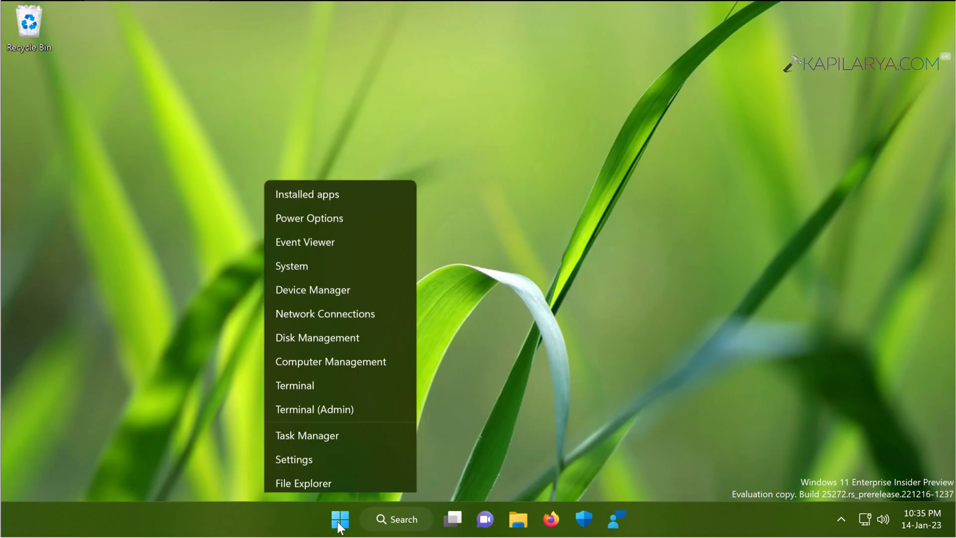
left_click(319, 356)
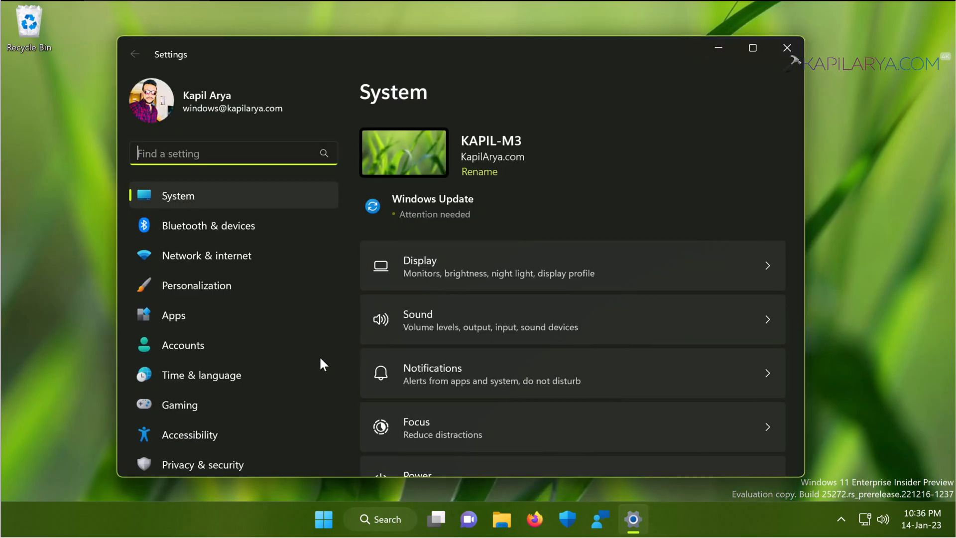
left_click(259, 317)
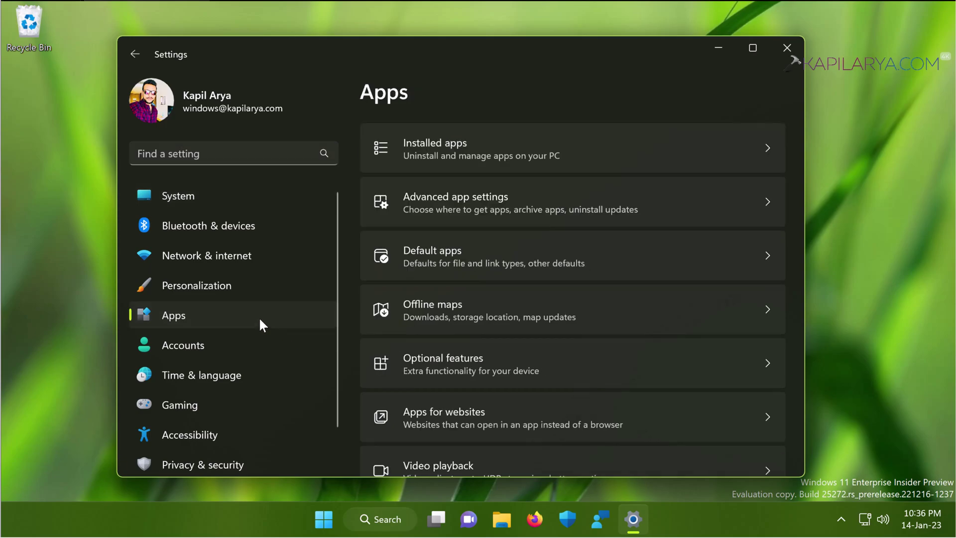
left_click(461, 153)
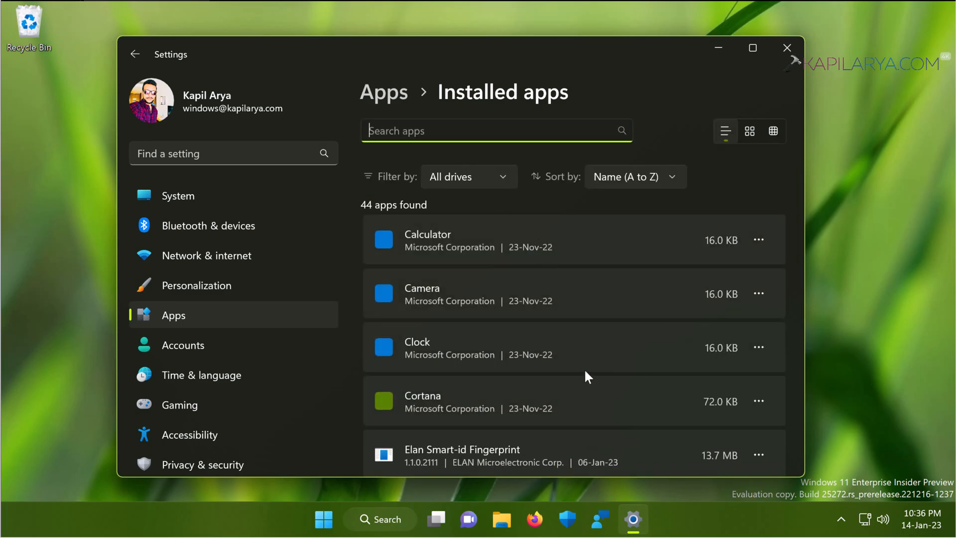
scroll(584, 368, "down", 2)
scroll(585, 368, "down", 1)
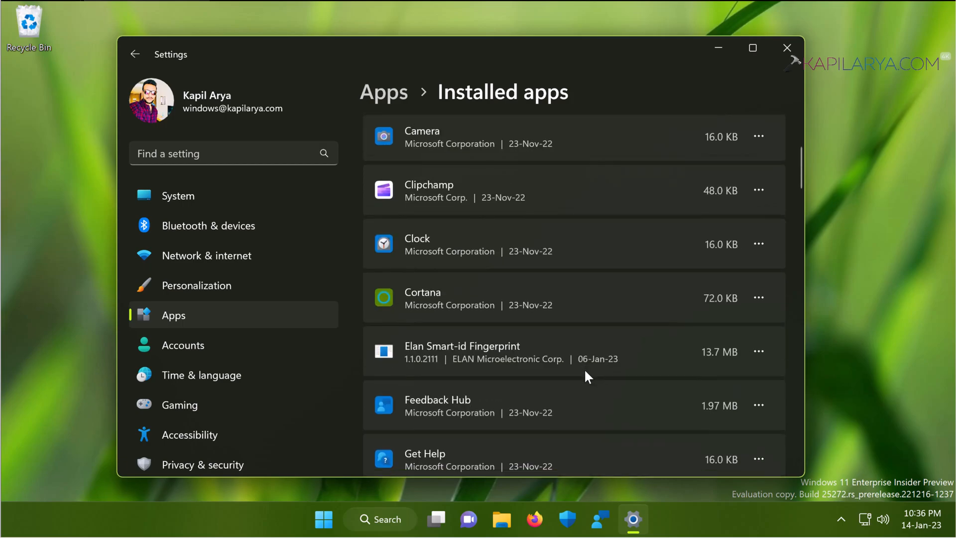
scroll(584, 368, "down", 1)
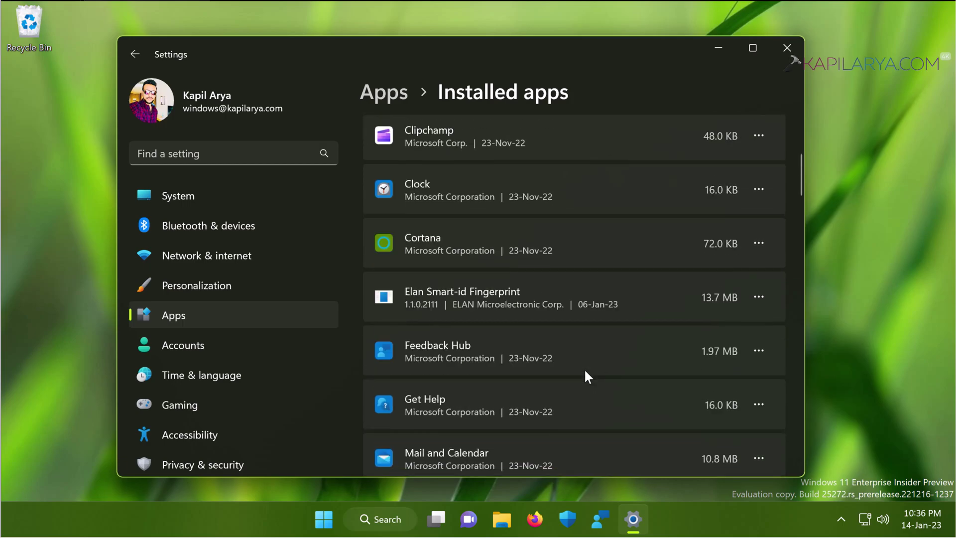
Go into Feedback Hub's Advanced options from its more-options menu.
left_click(760, 348)
left_click(659, 384)
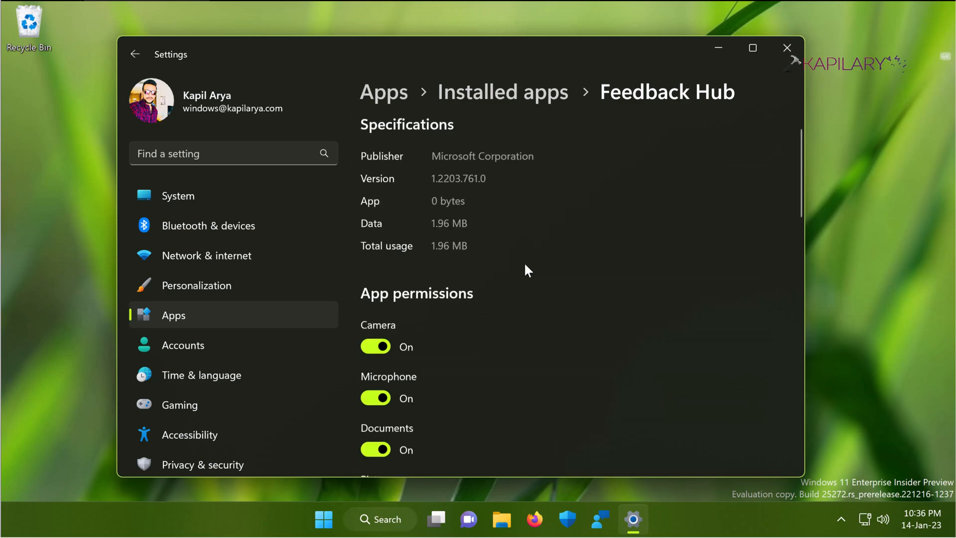
scroll(523, 261, "down", 5)
scroll(523, 263, "down", 2)
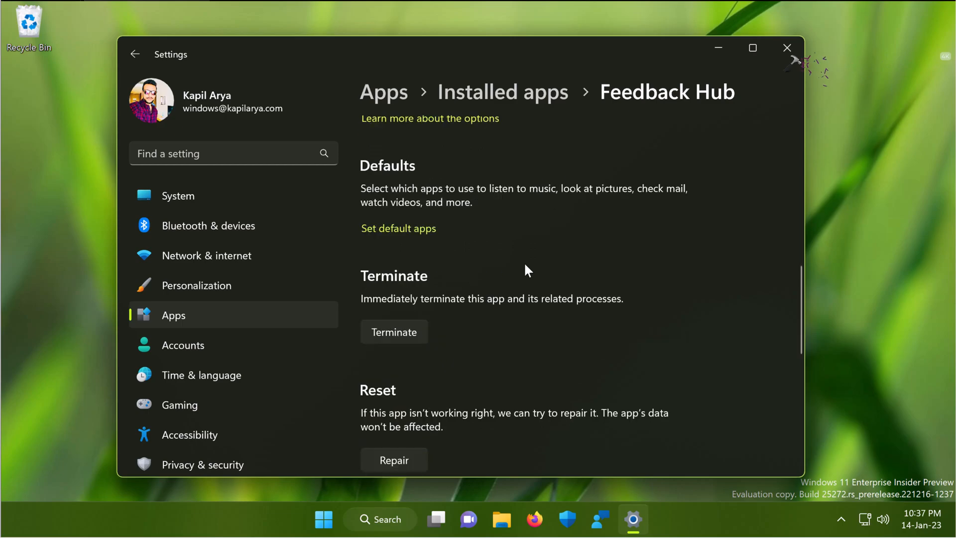
scroll(523, 262, "down", 2)
scroll(523, 263, "down", 1)
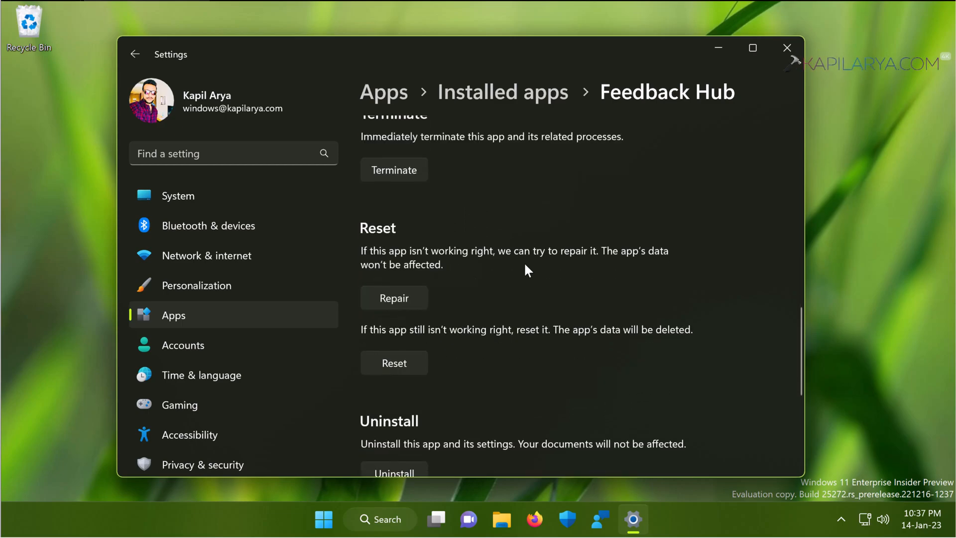
scroll(524, 262, "down", 1)
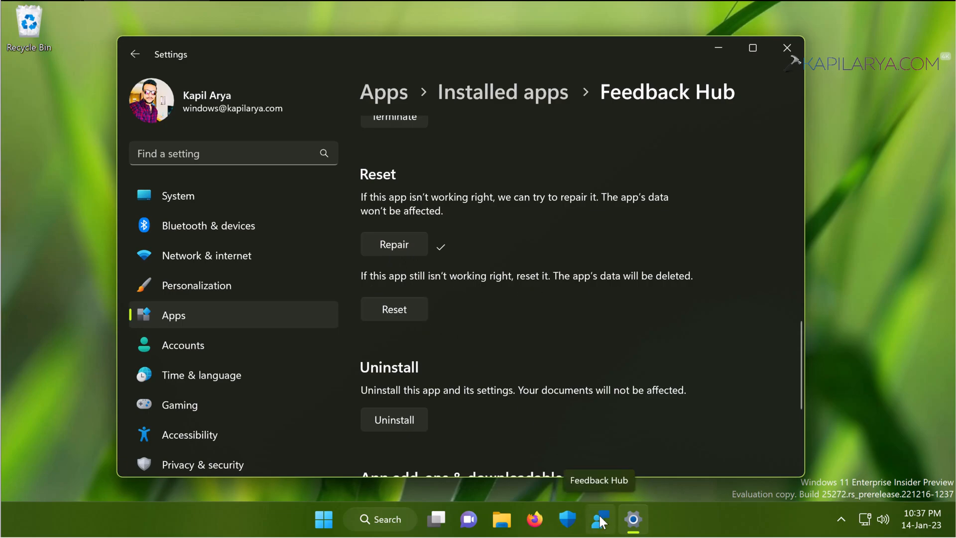
Reset Feedback Hub and confirm deleting its app data.
left_click(414, 313)
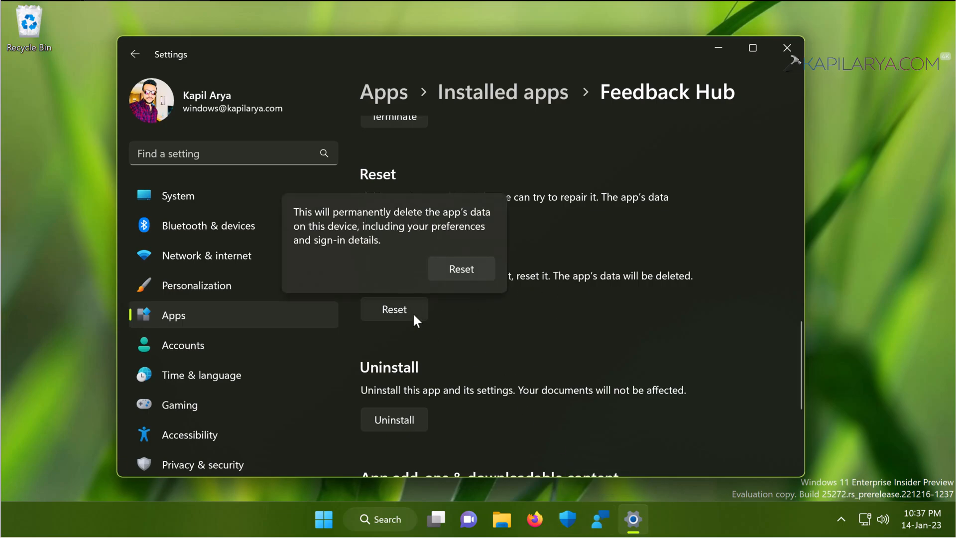
left_click(446, 270)
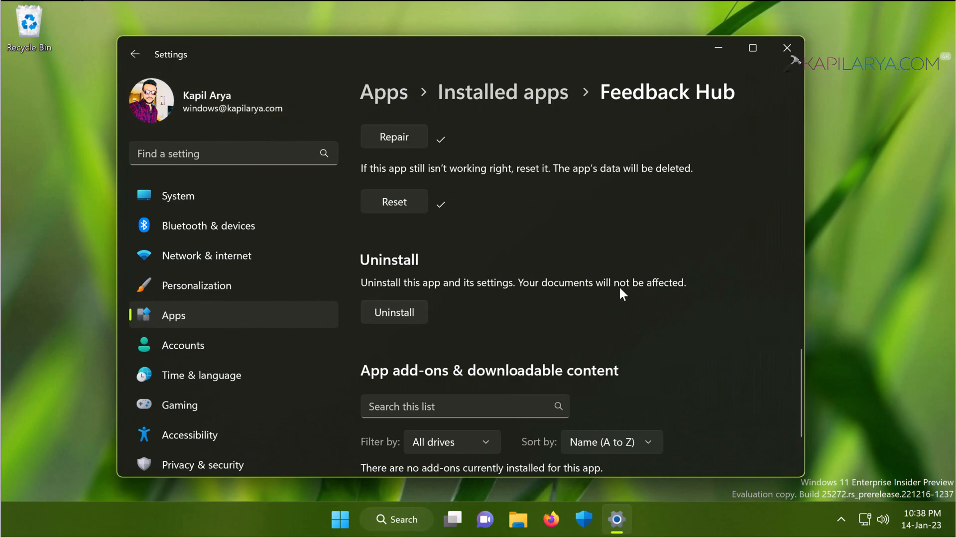
Uninstall Feedback Hub and confirm the uninstall.
left_click(394, 313)
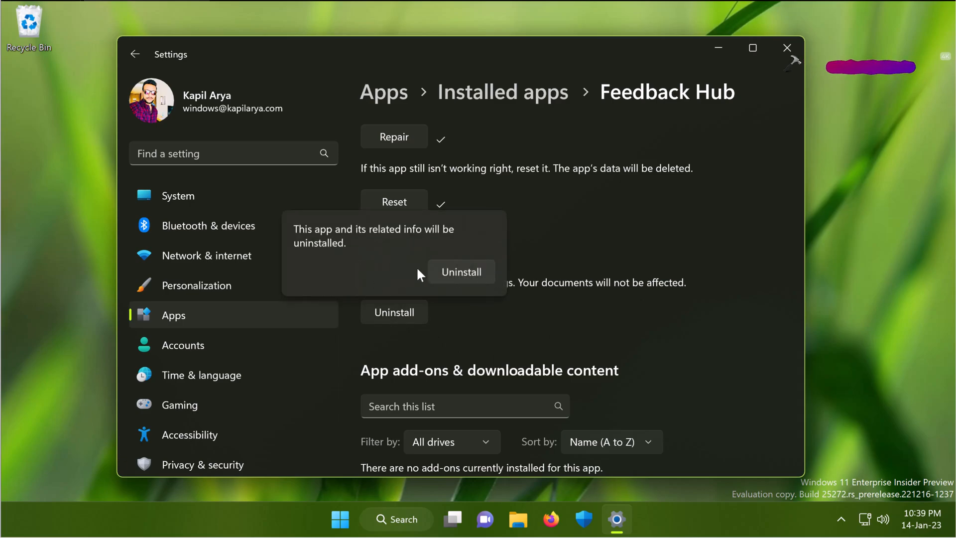
left_click(489, 274)
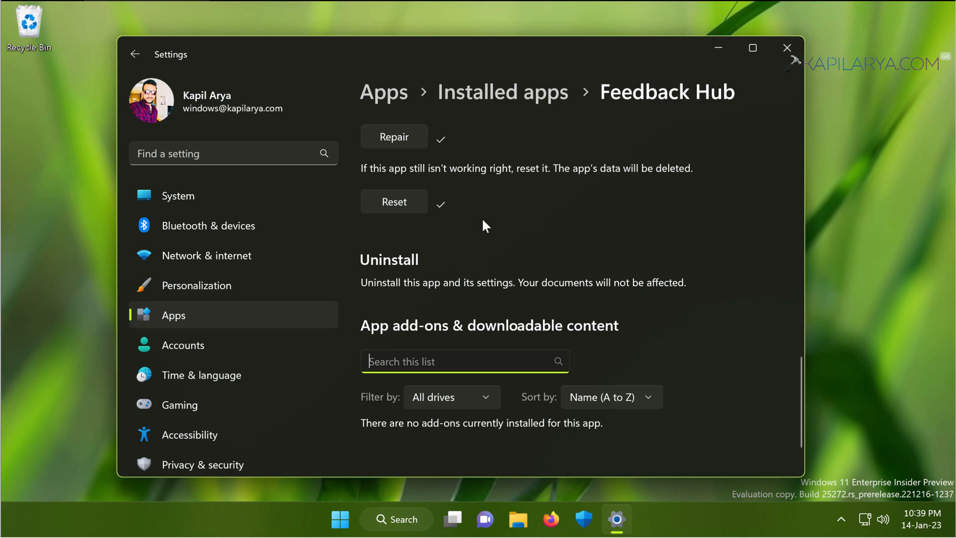
Search the installed apps for 'feed' to confirm it's gone, then minimize Settings.
left_click(488, 96)
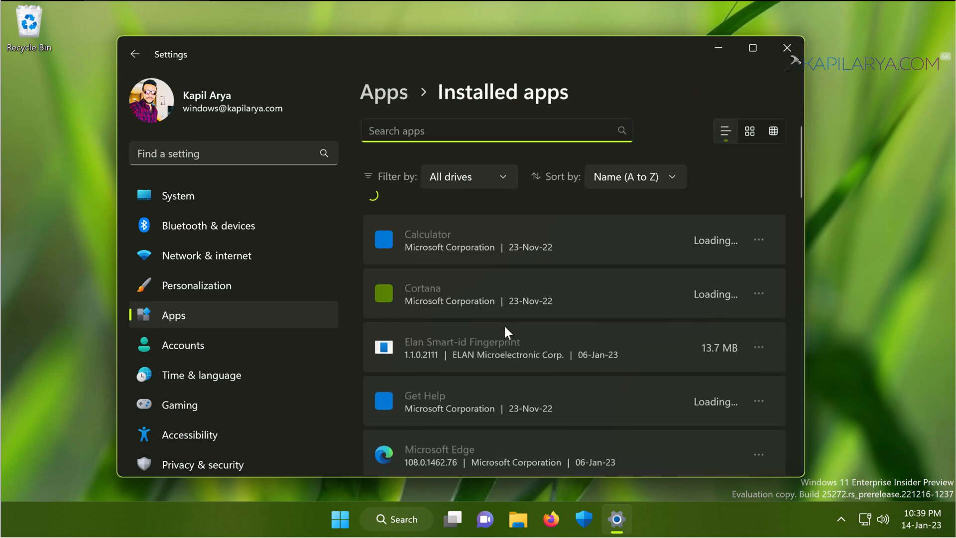
left_click(406, 129)
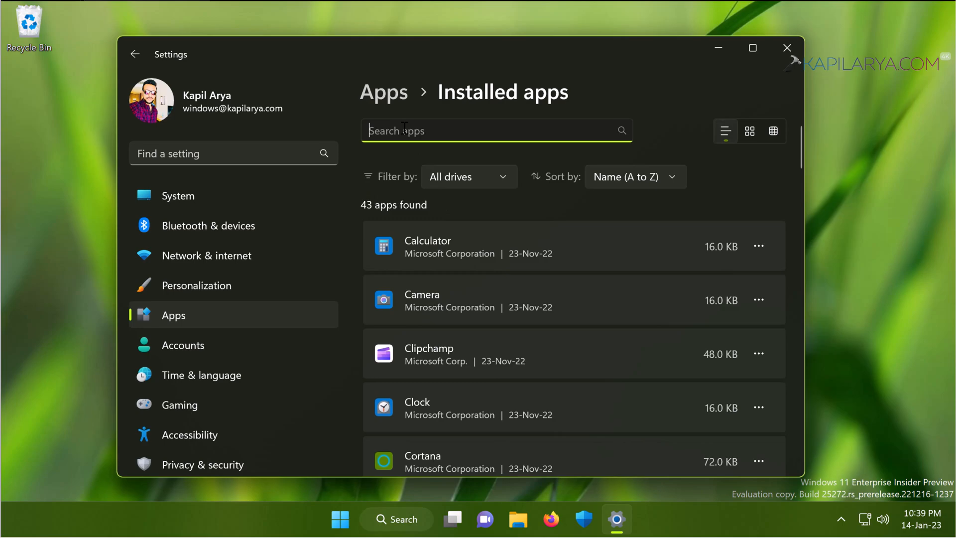
type("fe")
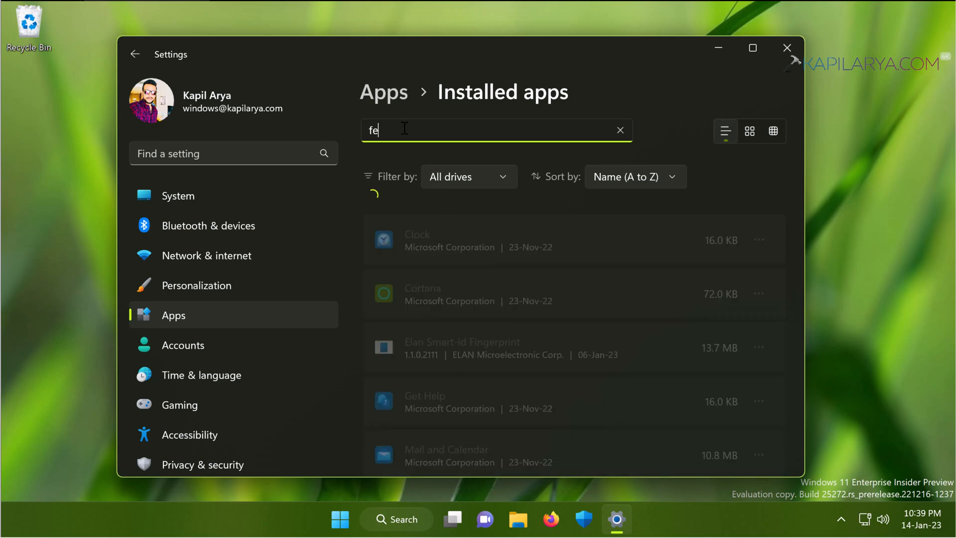
type("ed")
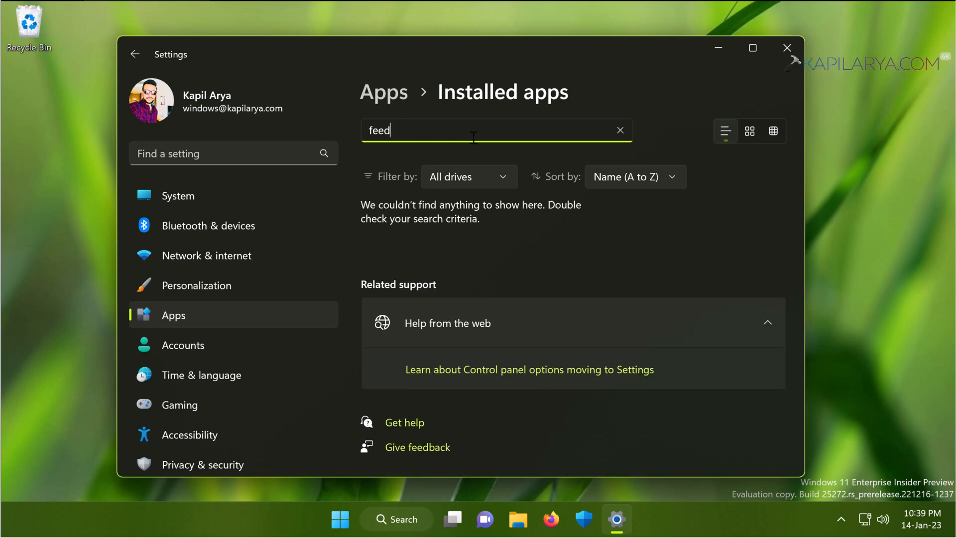
left_click(720, 45)
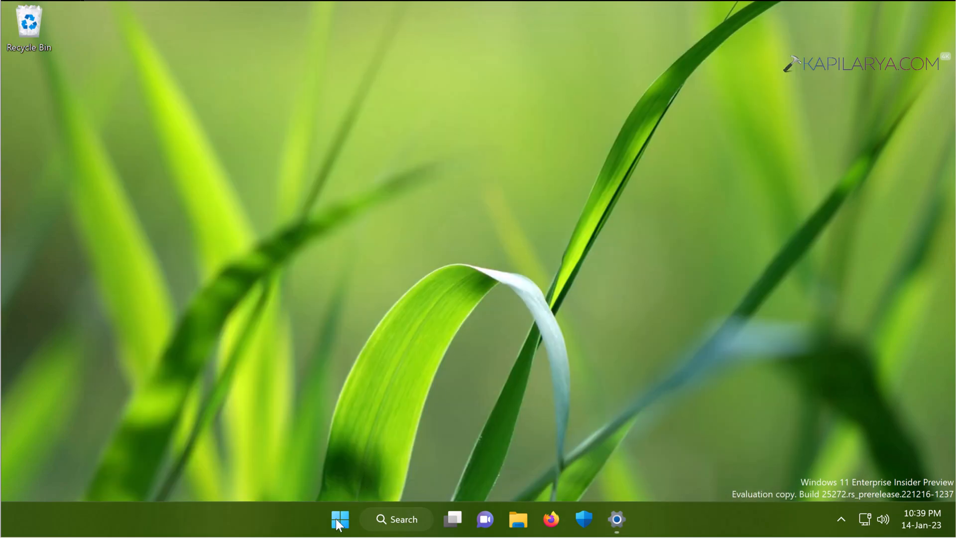
Launch Microsoft Store, search 'feedback hub' and go to the Feedback Hub app page to install it.
left_click(338, 519)
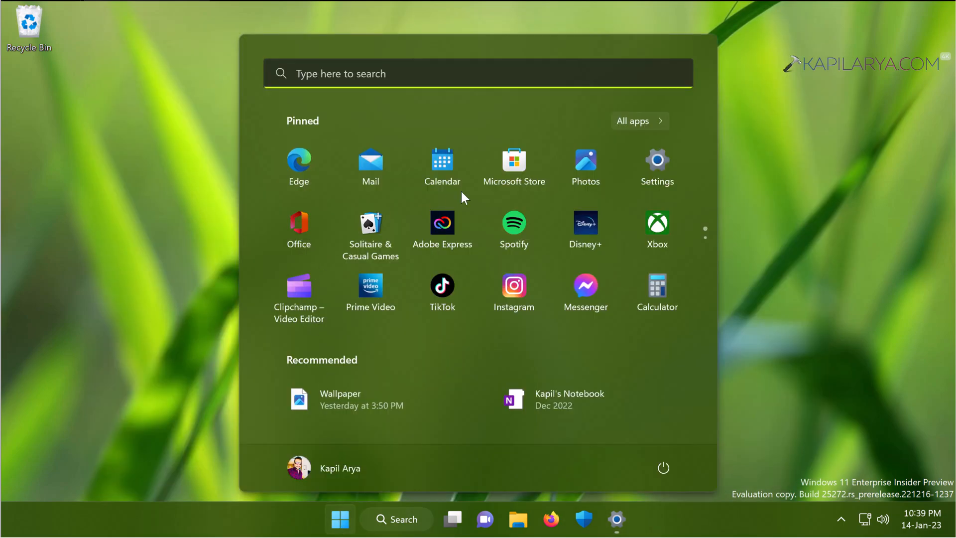
left_click(512, 167)
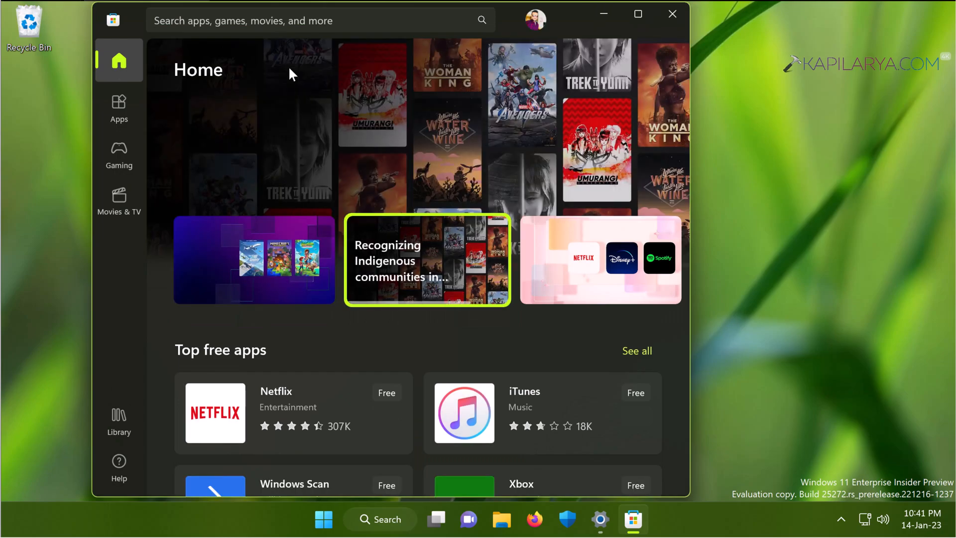
left_click(290, 21)
type("feed")
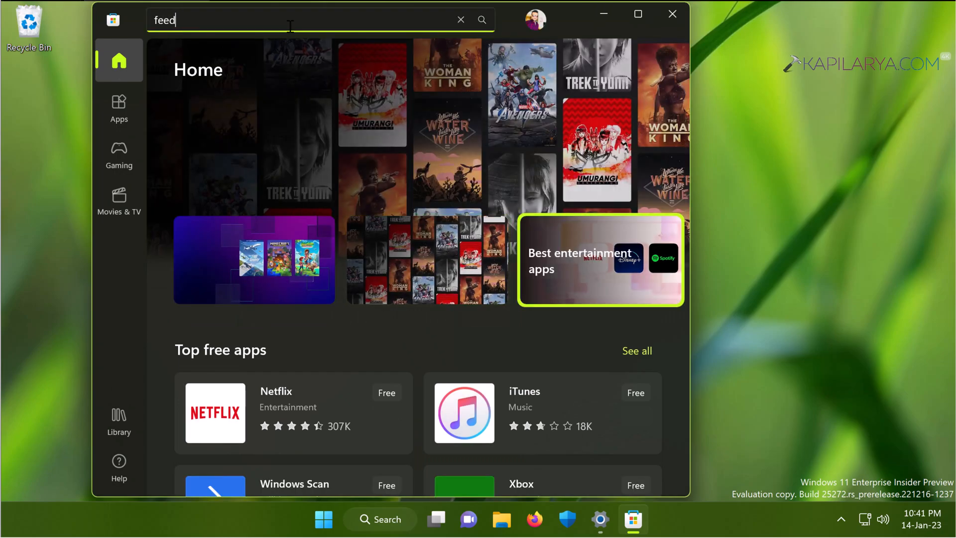
type("back hub")
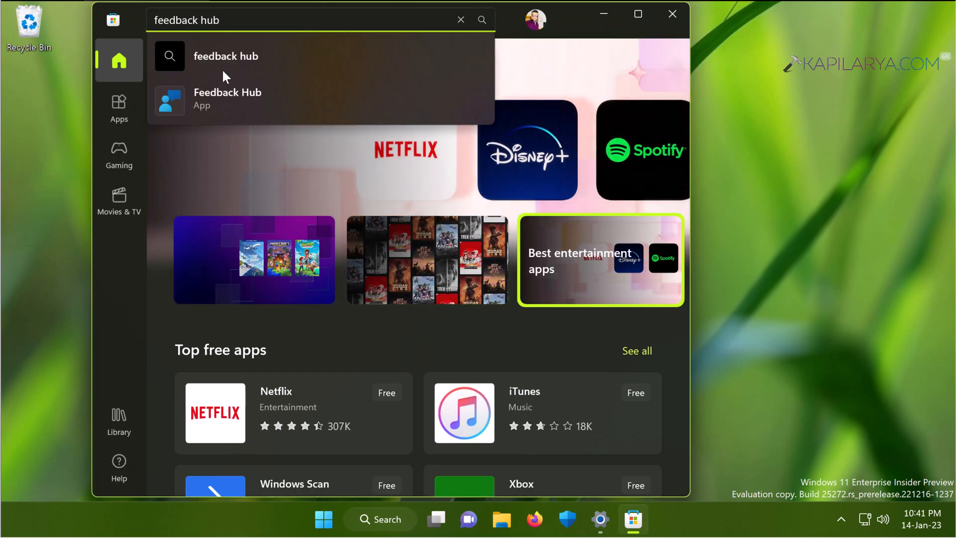
left_click(204, 103)
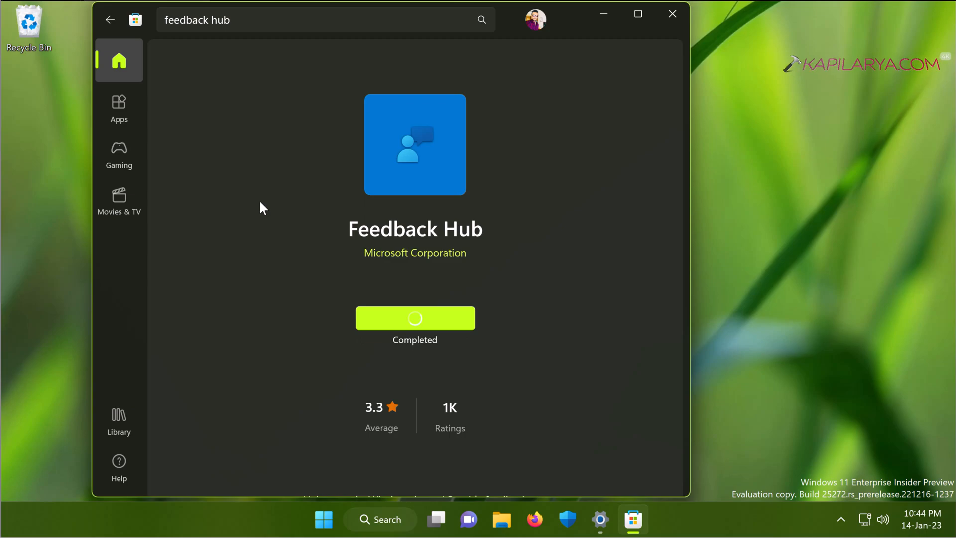
Launch the reinstalled Feedback Hub from the Store, then close its window.
left_click(390, 324)
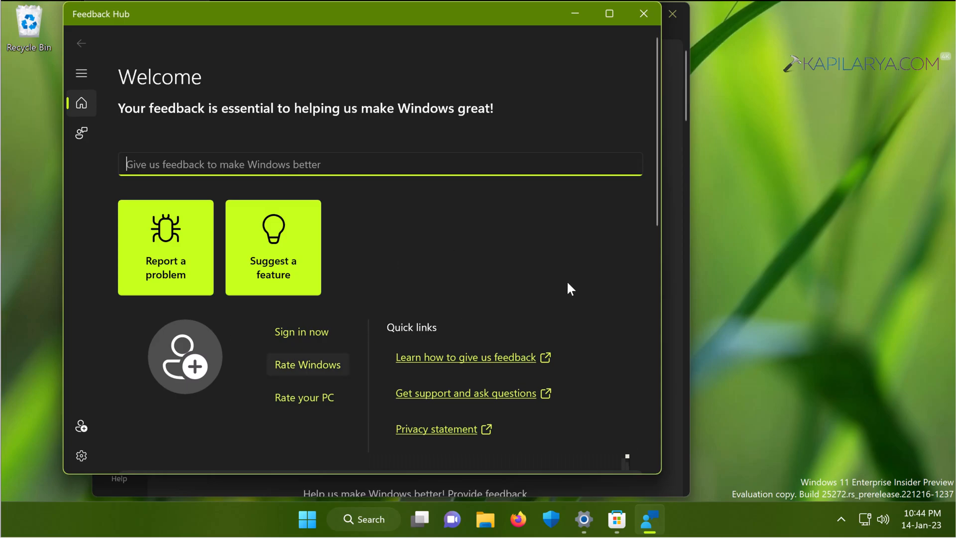
left_click(646, 16)
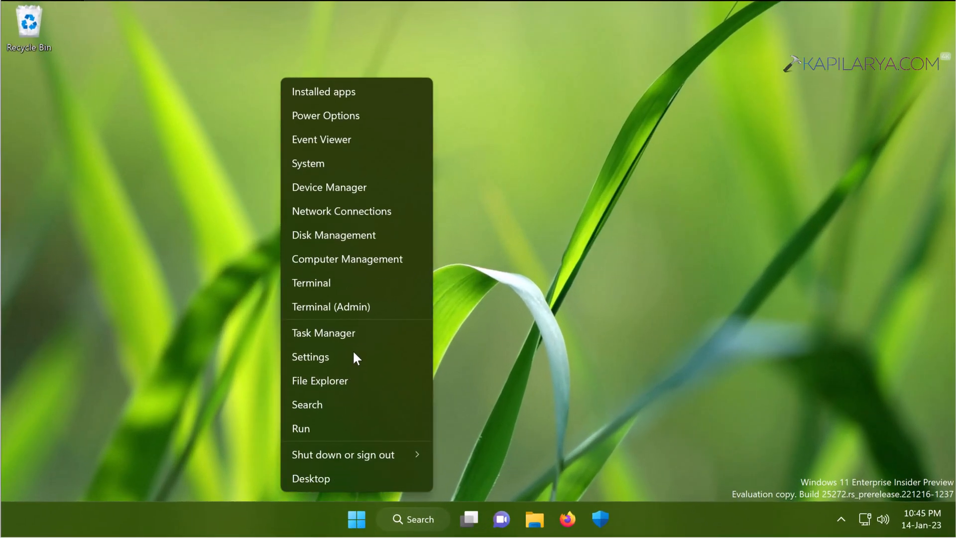
In Settings, visit Privacy & security and go back to System.
left_click(353, 350)
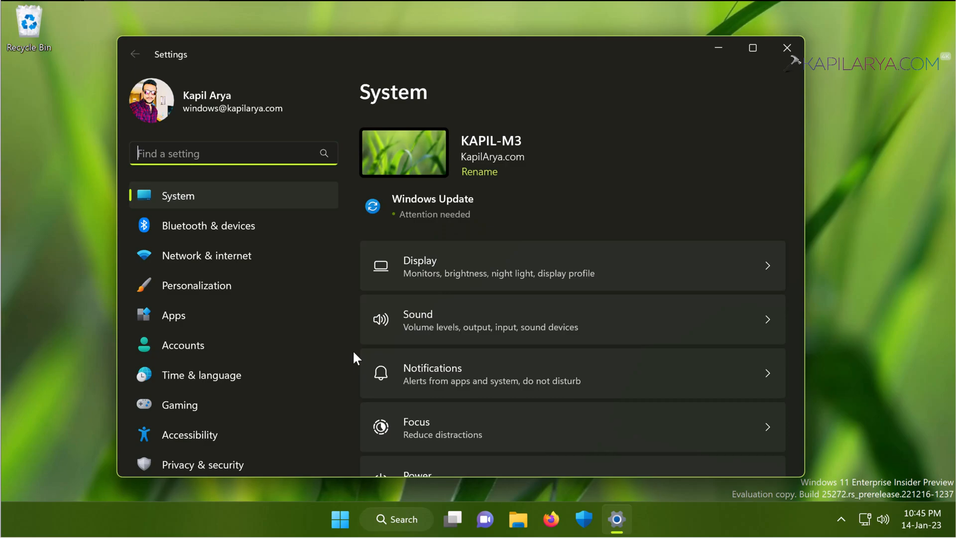
left_click(240, 463)
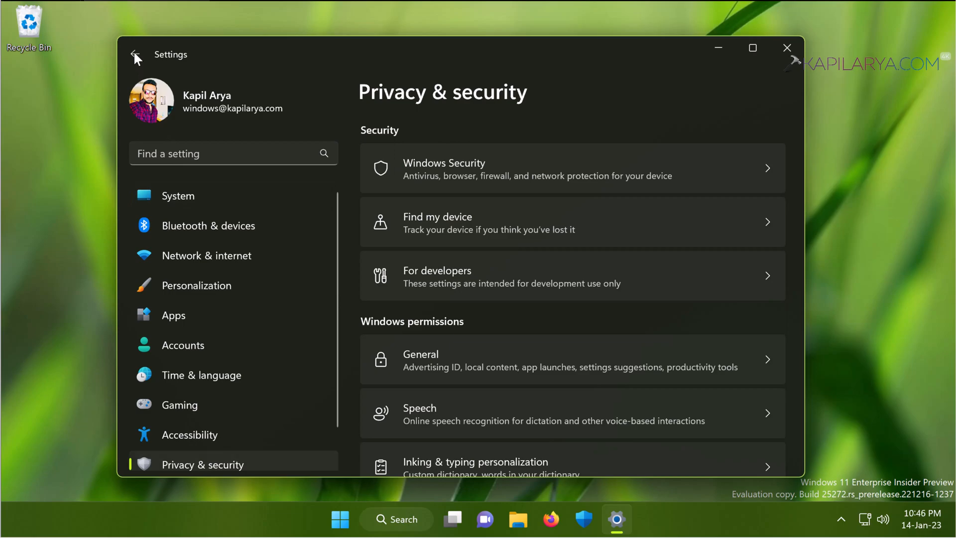
left_click(134, 56)
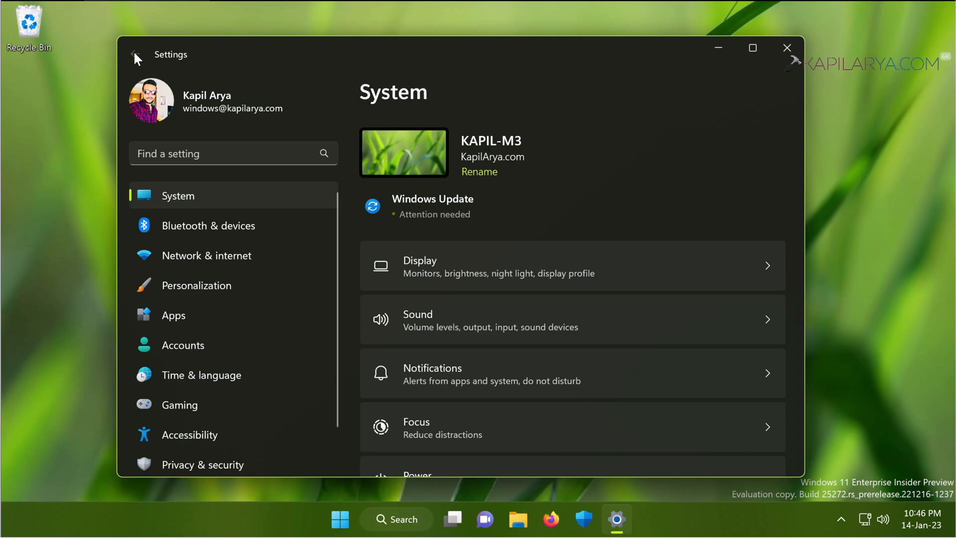
scroll(213, 338, "down", 1)
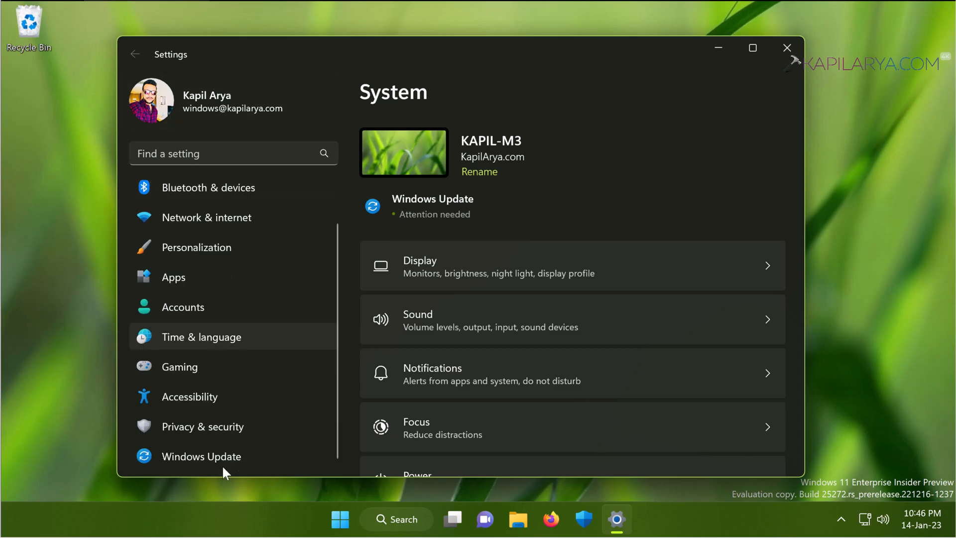
On Windows Update, select the Insider Preview build number 25276.1000.
left_click(226, 453)
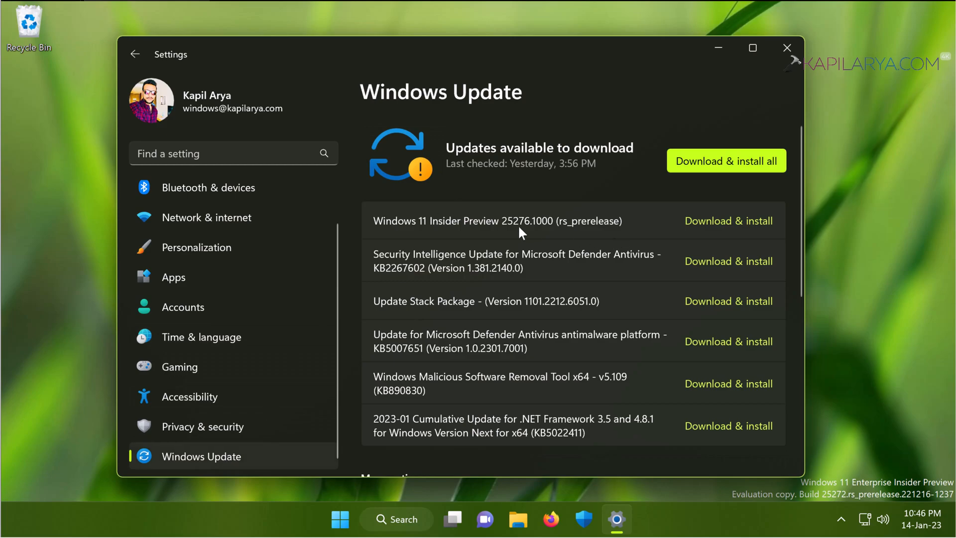
double_click(516, 220)
left_click_drag(556, 221, 554, 221)
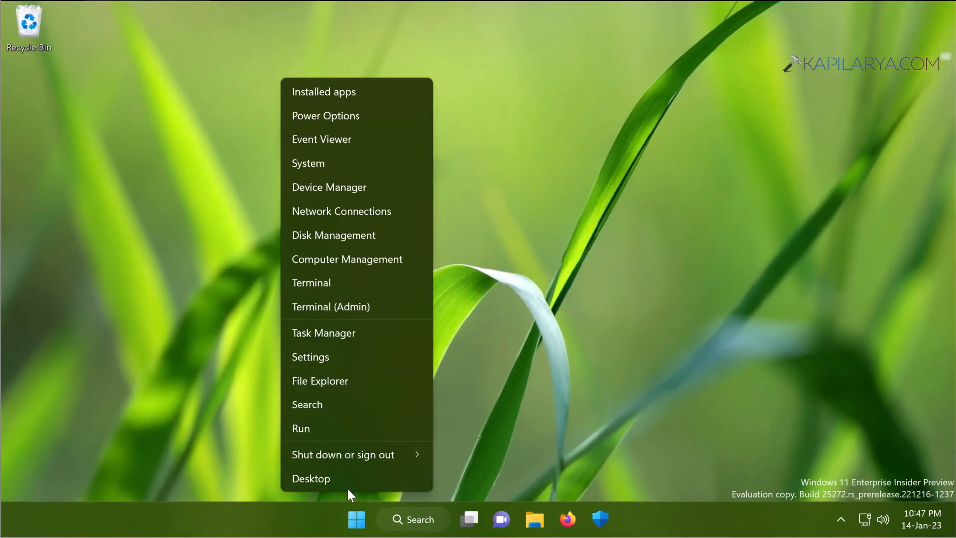
Launch Terminal (Admin) and approve the UAC prompt.
left_click(374, 308)
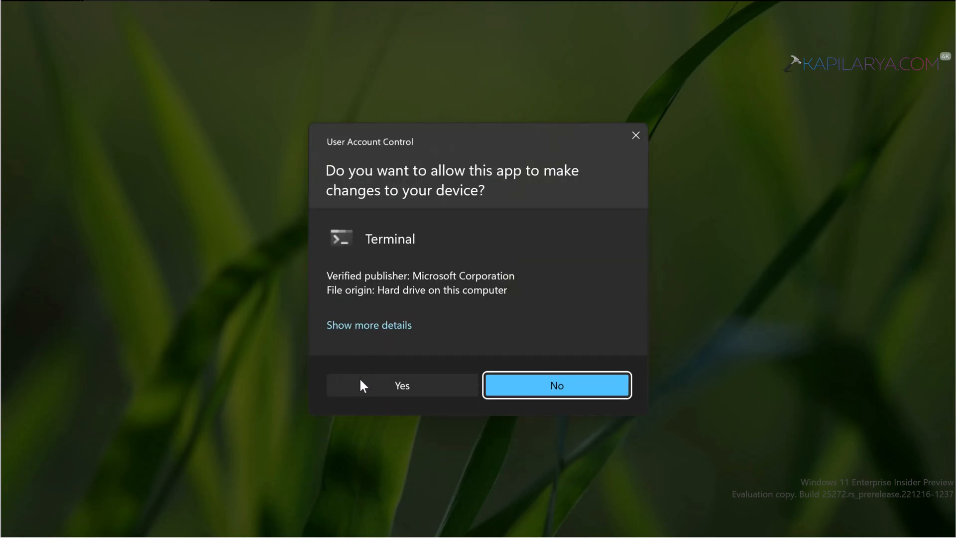
left_click(362, 384)
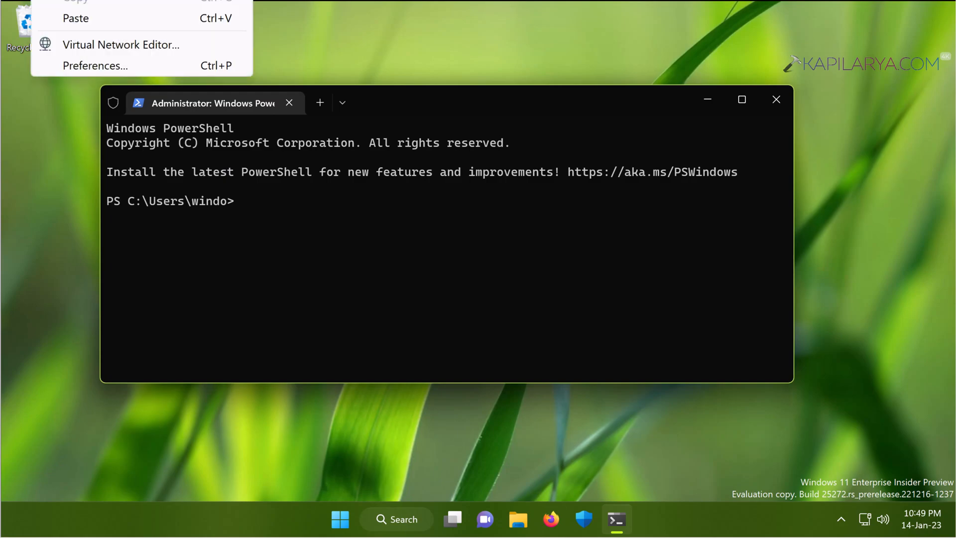
Run the Get-AppxPackage | Add-AppxPackage -Register command for Microsoft.WindowsFeedbackHub -AllUsers.
left_click(69, 18)
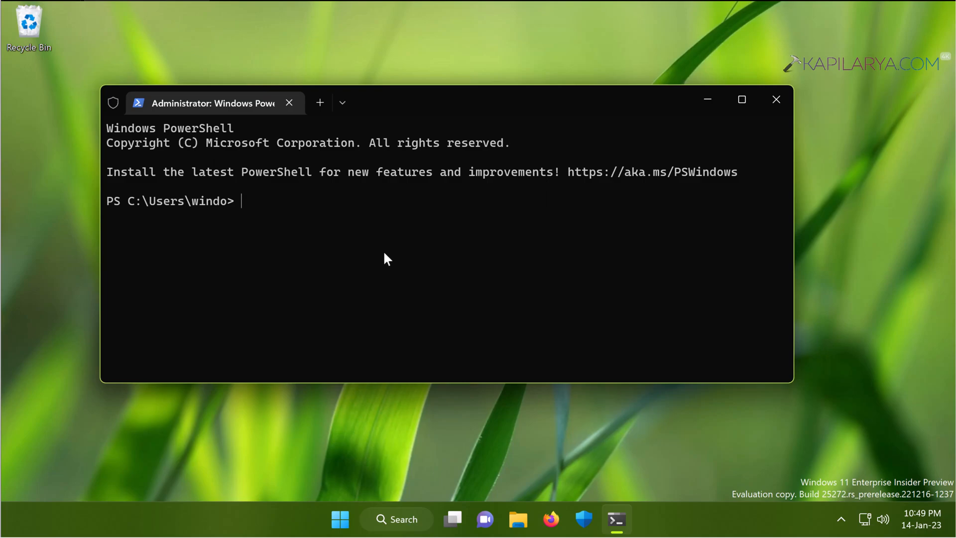
type("Get-")
type("AppxPackage -Name Microso")
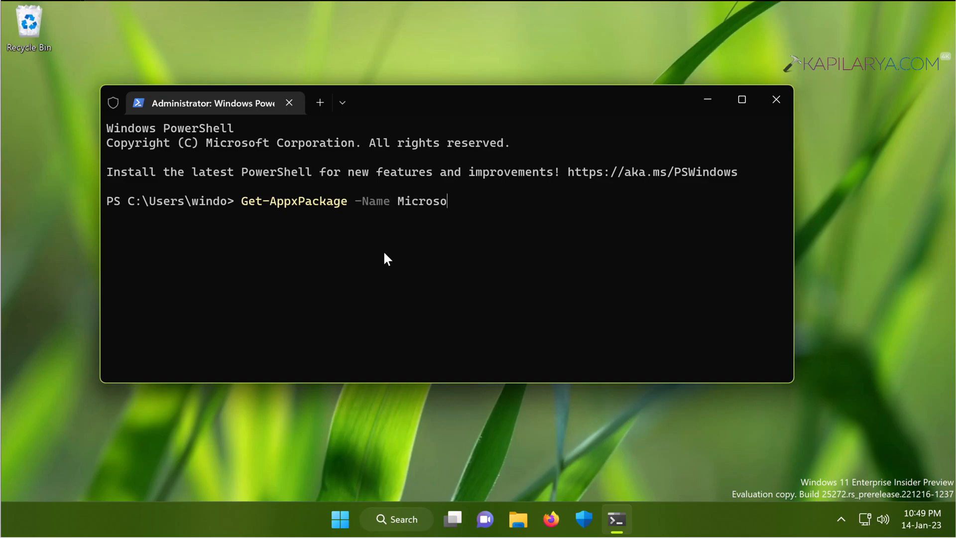
type("ft.WindowsFeedbackHub -AllUsers | Foreach {Add-AppxPackage -DisableDevelopmentMode -Register \"$($_.InstallLocation)\\AppXManifest.xml\" -Verbose}")
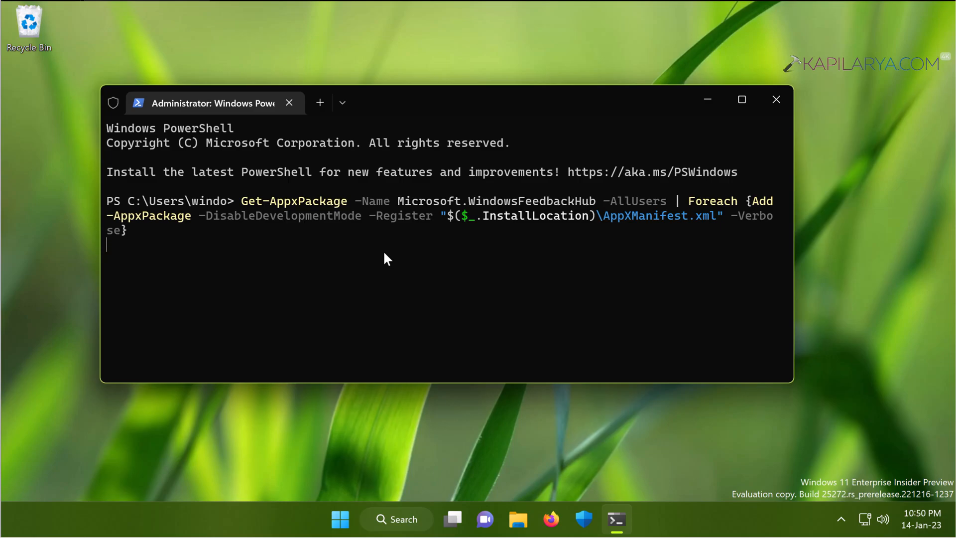
key("Return")
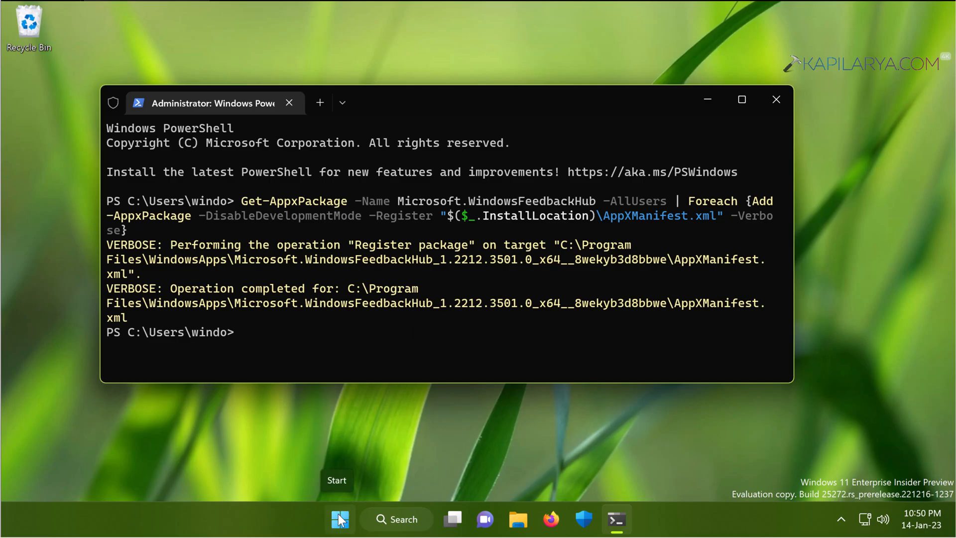
Launch Feedback Hub from Start search so its welcome page appears.
left_click(341, 518)
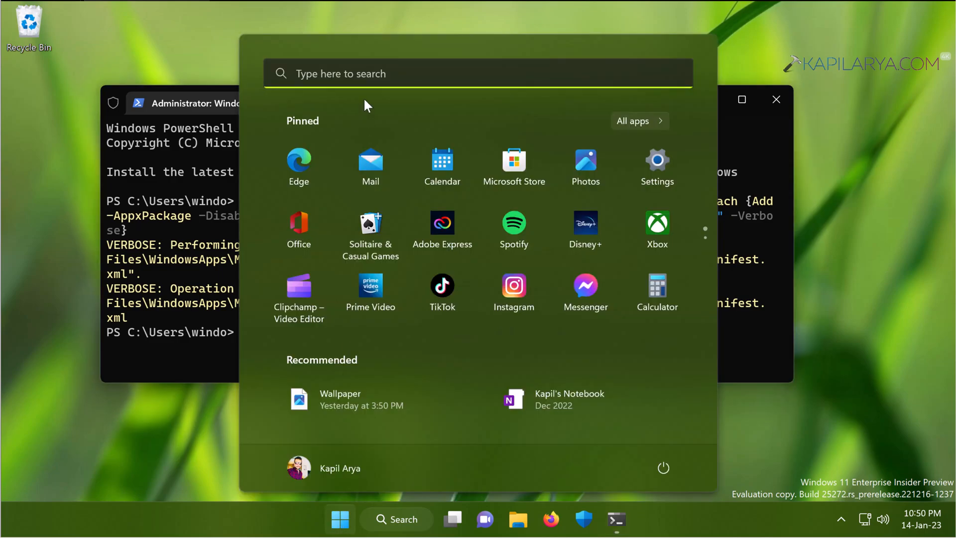
left_click(343, 71)
type("fee")
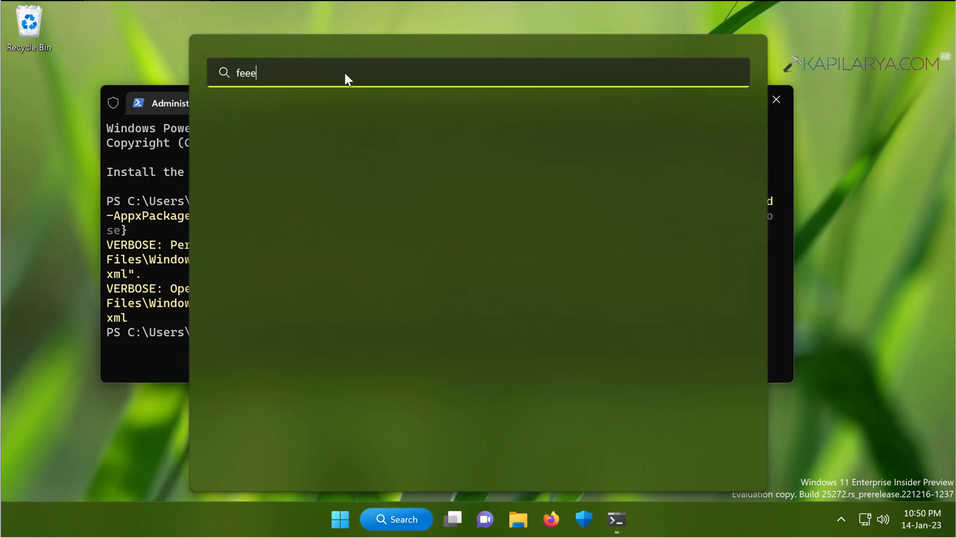
type("db")
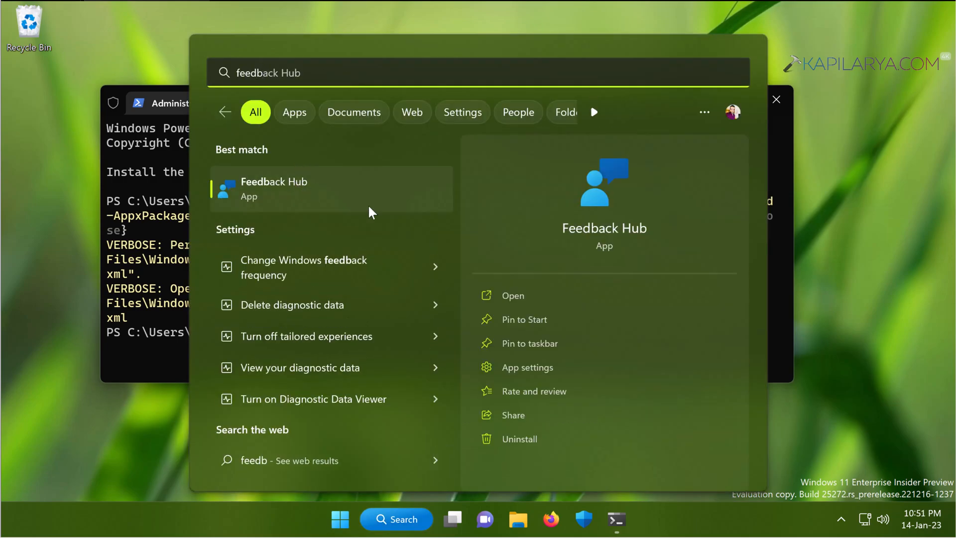
left_click(512, 297)
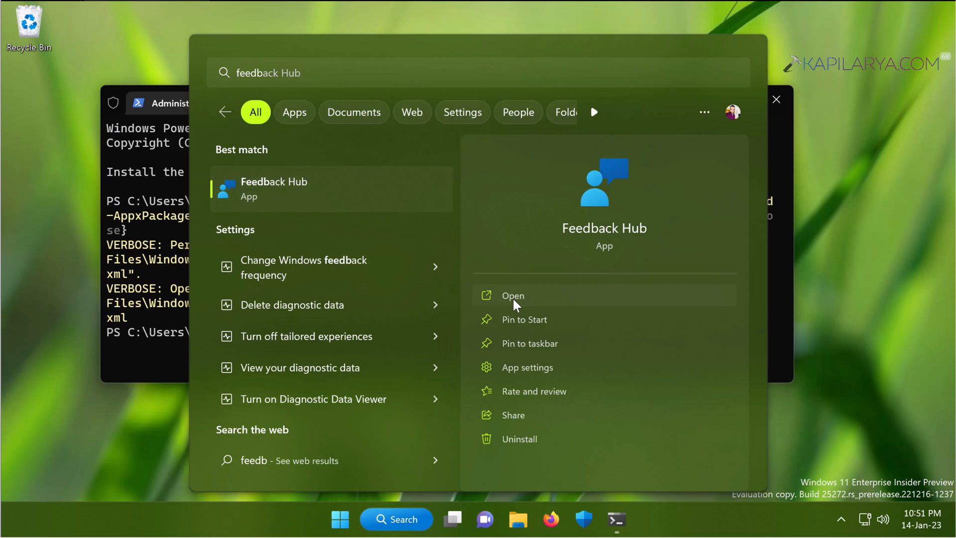